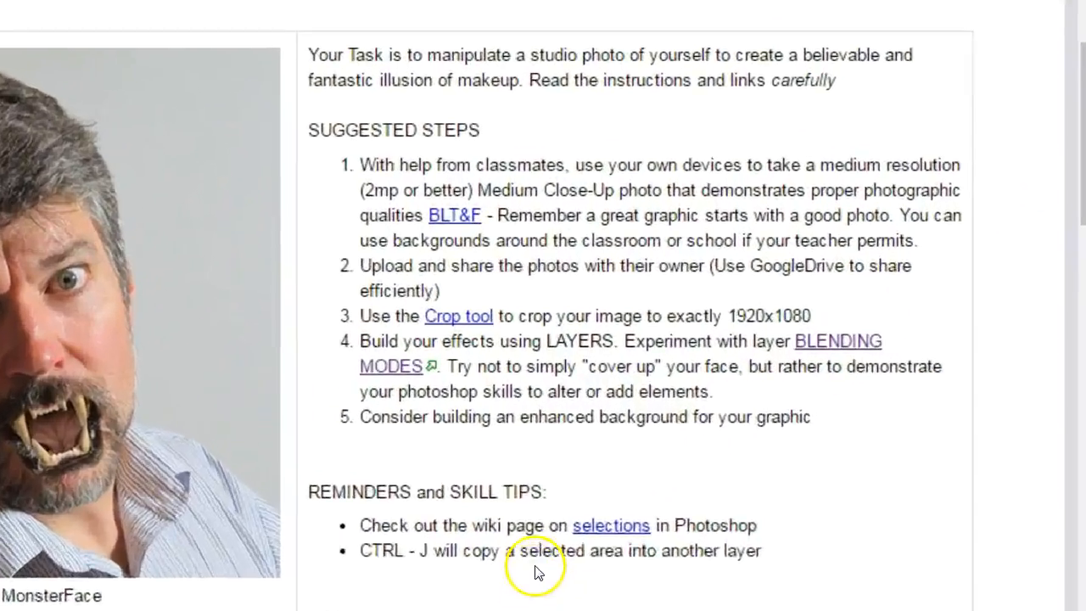
Review the Halloween Mask assignment's 1920x1080 size requirement and sample images, and switch to Photoshop Elements.
{"action": "left_click_drag", "start_coordinate": [728, 315], "coordinate": [832, 319]}
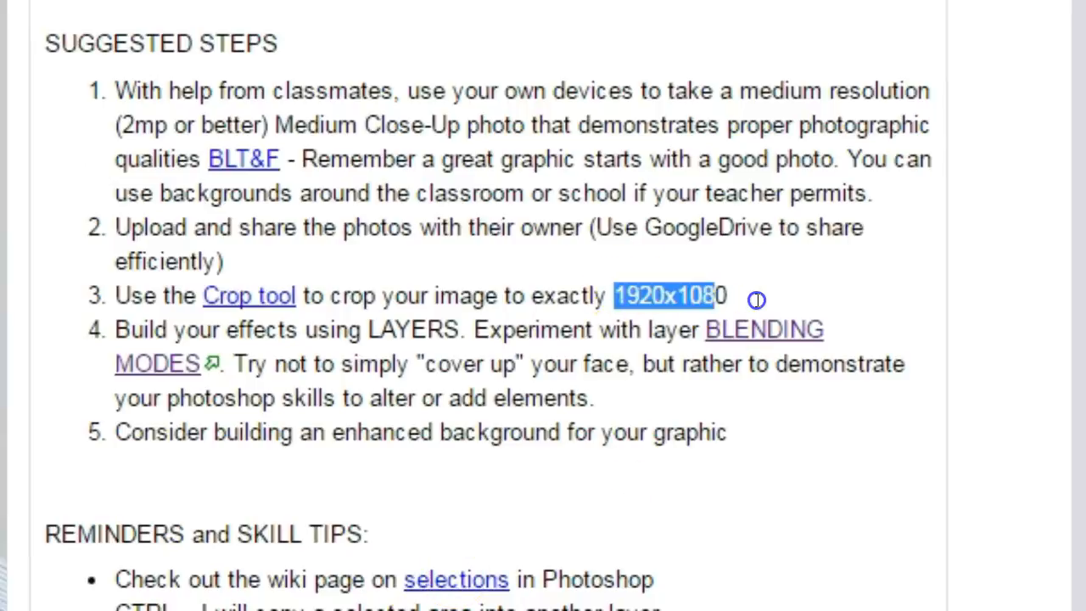
{"action": "left_click_drag", "start_coordinate": [756, 299], "coordinate": [763, 298]}
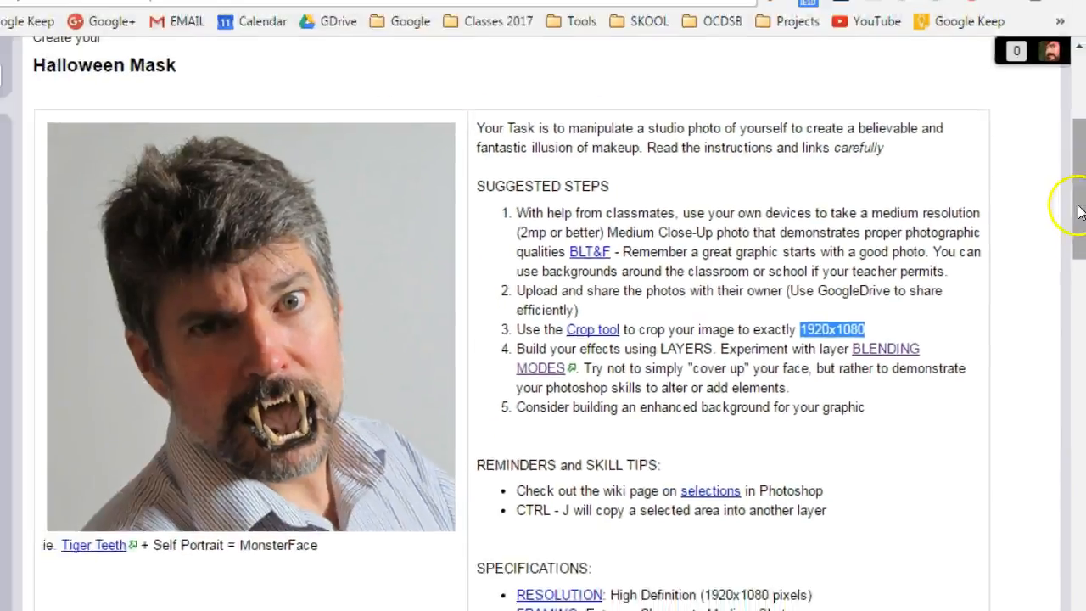
{"action": "left_click_drag", "start_coordinate": [1074, 229], "coordinate": [1069, 337]}
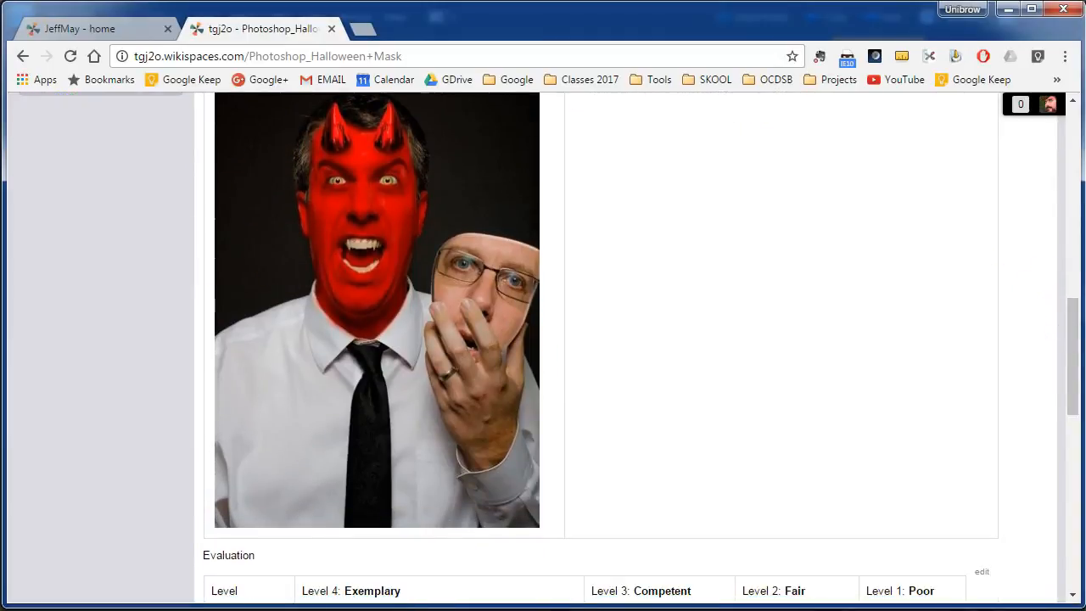
{"action": "left_click_drag", "start_coordinate": [1075, 388], "coordinate": [1075, 170]}
{"action": "left_click", "coordinate": [1008, 9]}
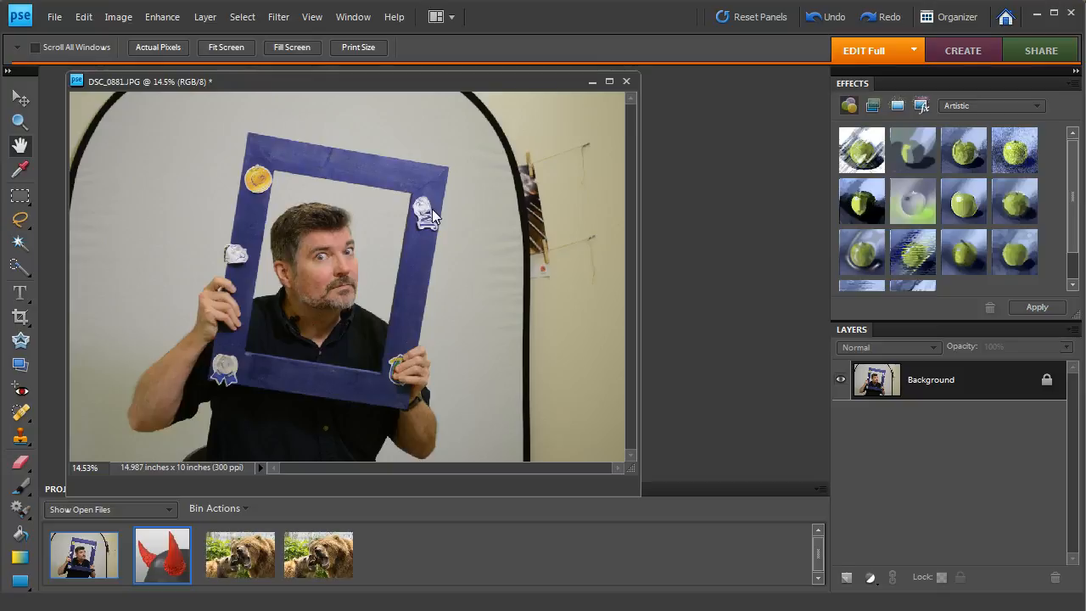
{"action": "left_click_drag", "start_coordinate": [432, 209], "coordinate": [527, 238]}
{"action": "left_click", "coordinate": [296, 299]}
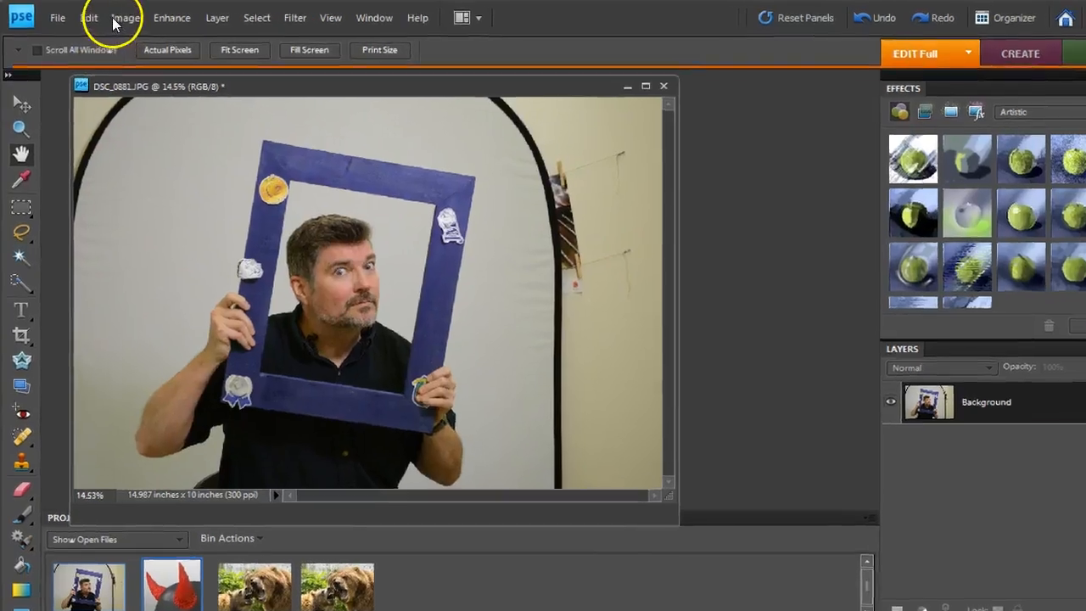
Try resizing the whole photo to 1920 pixels wide with resampling on and proportions constrained, and undo the resize.
{"action": "left_click", "coordinate": [118, 16]}
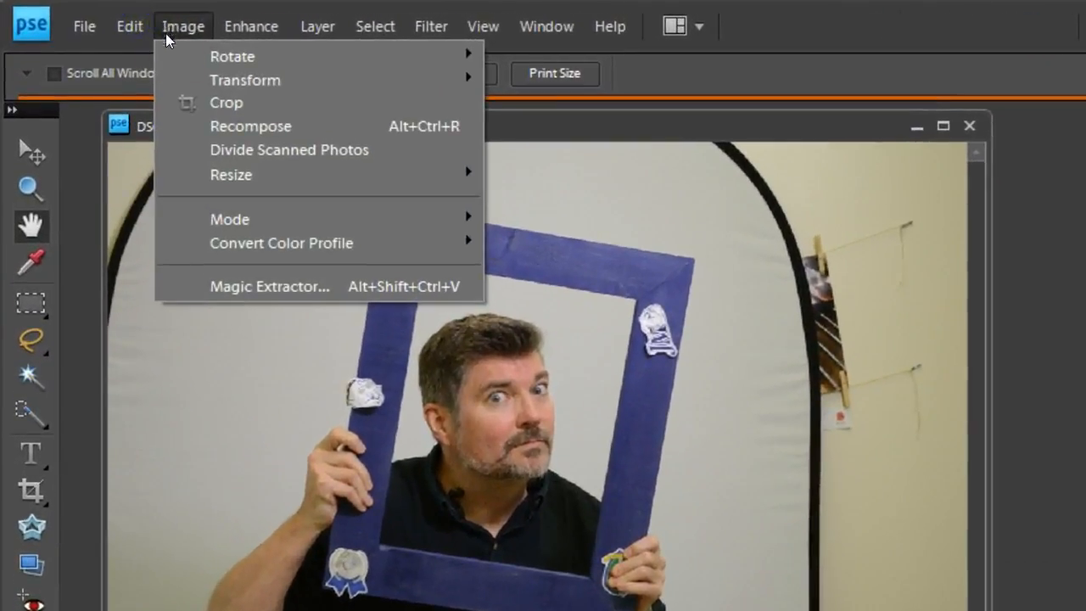
{"action": "mouse_move", "coordinate": [195, 175]}
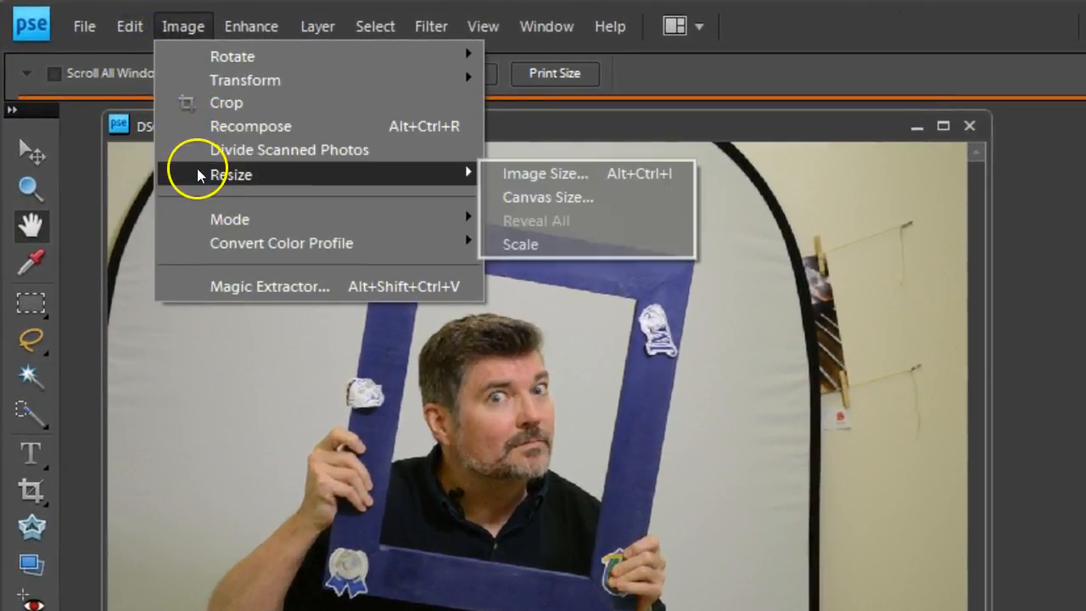
{"action": "left_click", "coordinate": [518, 172]}
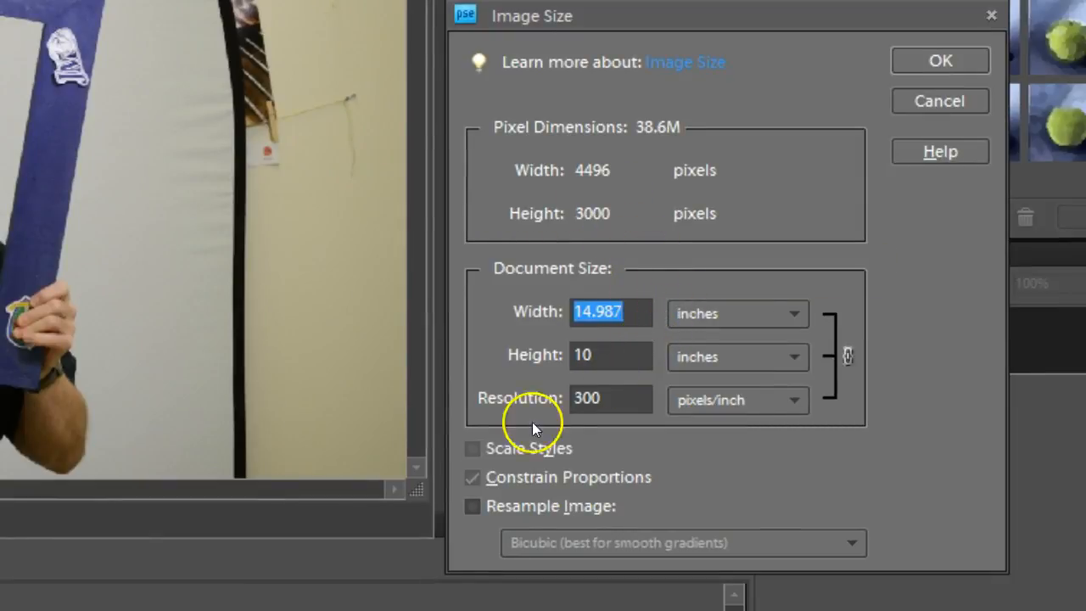
{"action": "left_click", "coordinate": [473, 506]}
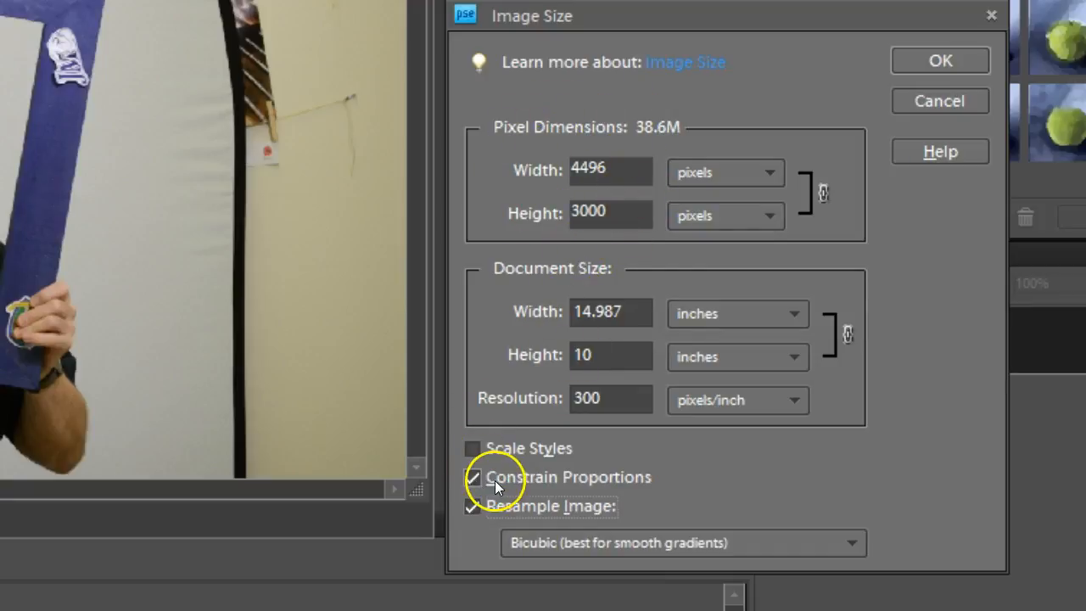
{"action": "left_click", "coordinate": [510, 164]}
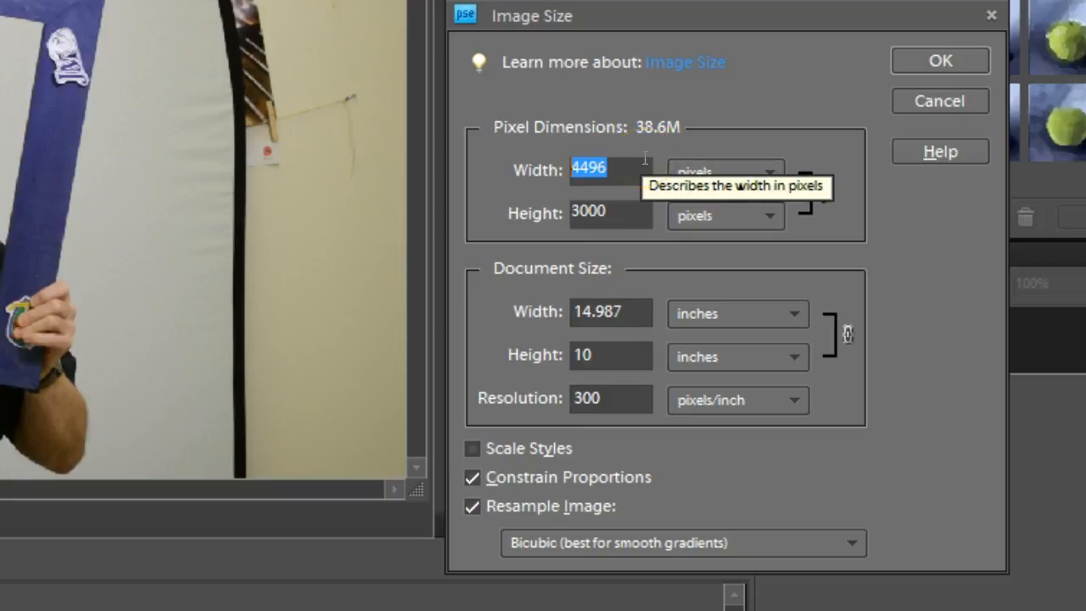
{"action": "type", "text": "1920"}
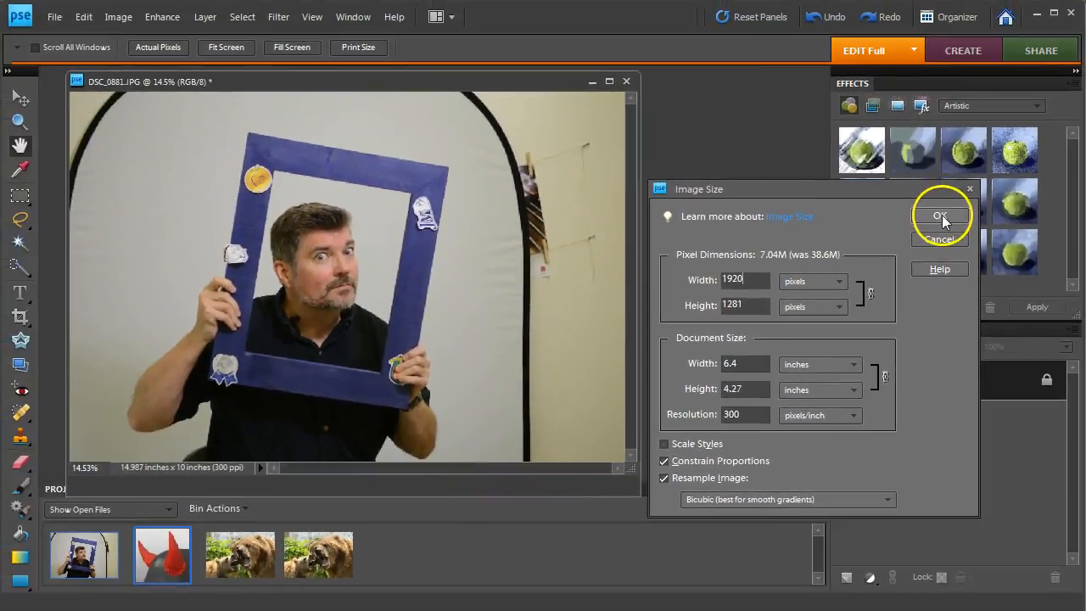
{"action": "left_click", "coordinate": [942, 204]}
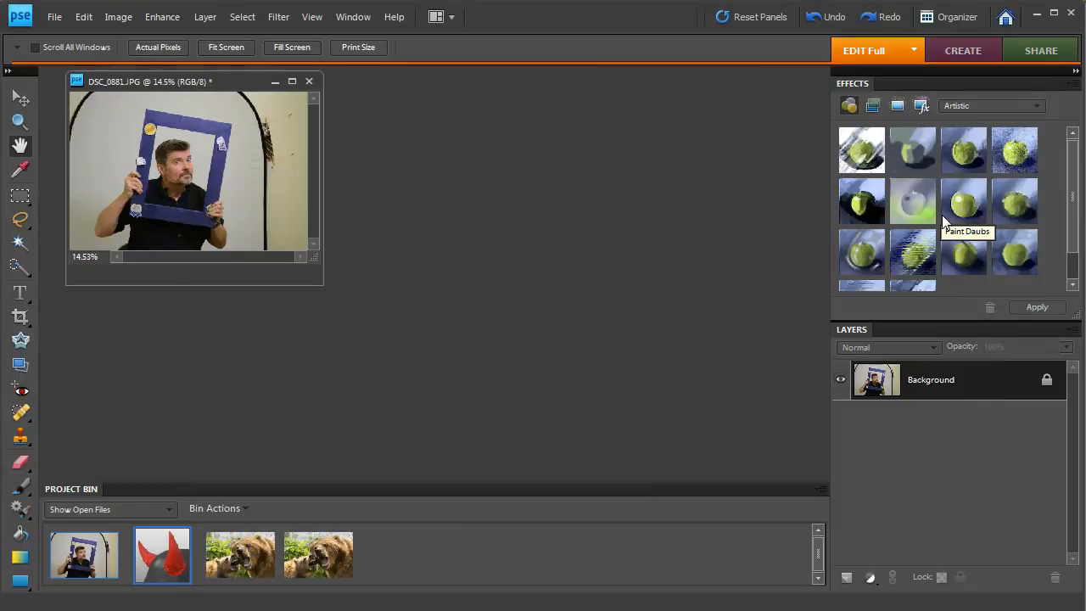
{"action": "key", "text": "ctrl+z"}
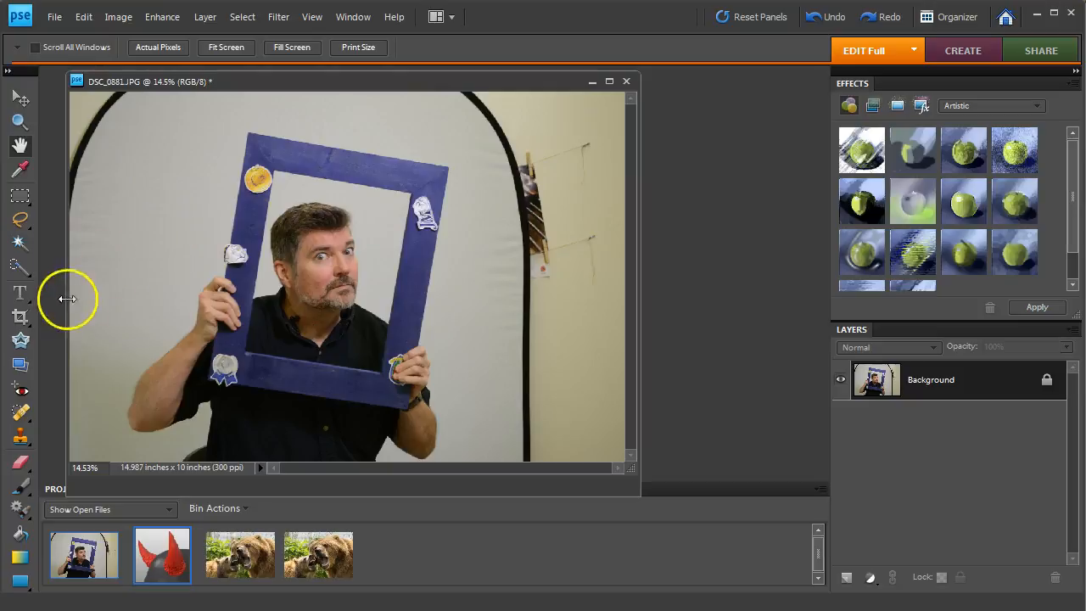
Activate the Crop tool and clear its stored size by setting the aspect ratio to No Restriction.
{"action": "left_click", "coordinate": [20, 318]}
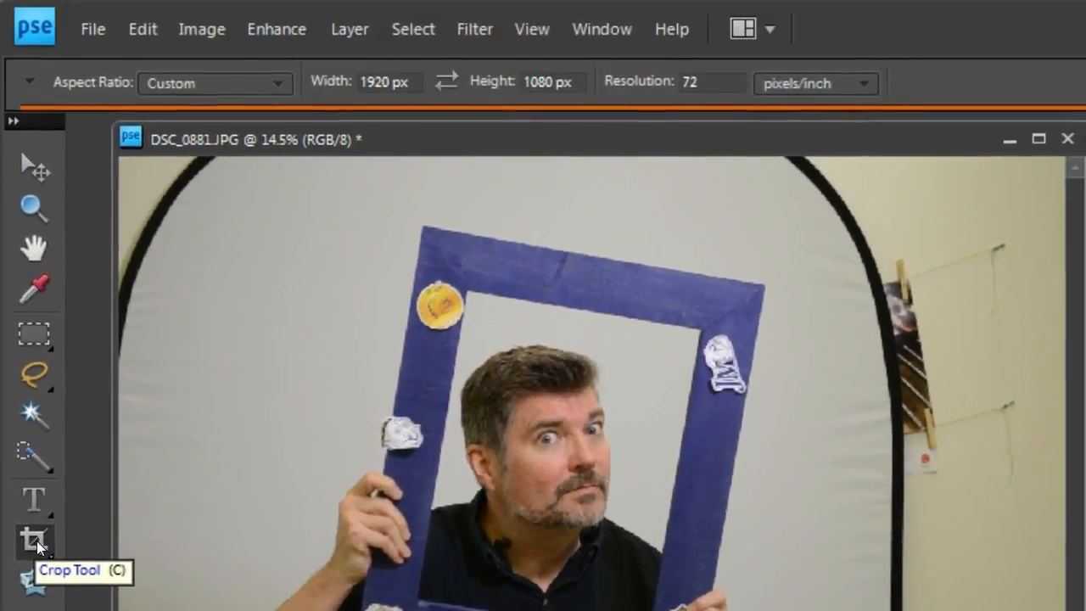
{"action": "left_click", "coordinate": [255, 85]}
{"action": "left_click", "coordinate": [232, 111]}
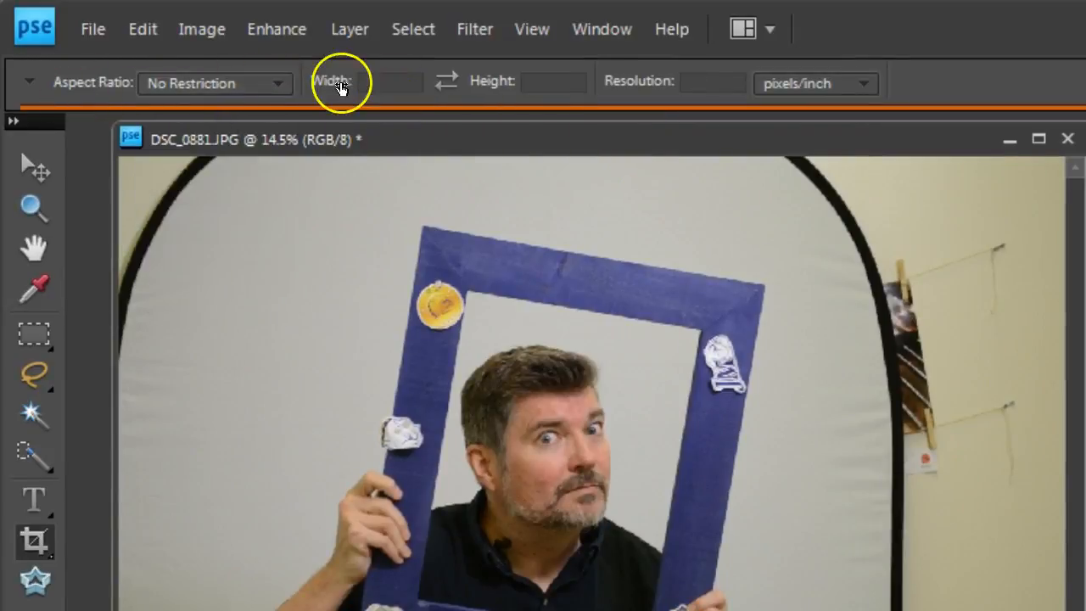
{"action": "left_click", "coordinate": [280, 84]}
{"action": "left_click", "coordinate": [217, 107]}
Try a crop width of 1920 entered without a unit.
{"action": "left_click", "coordinate": [380, 82]}
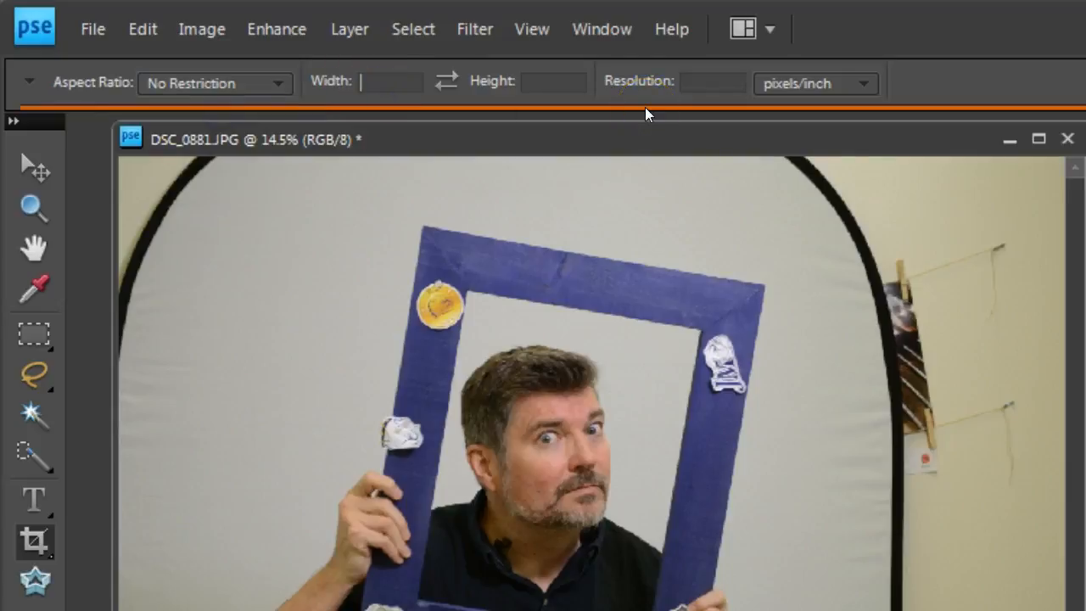
{"action": "type", "text": "1920"}
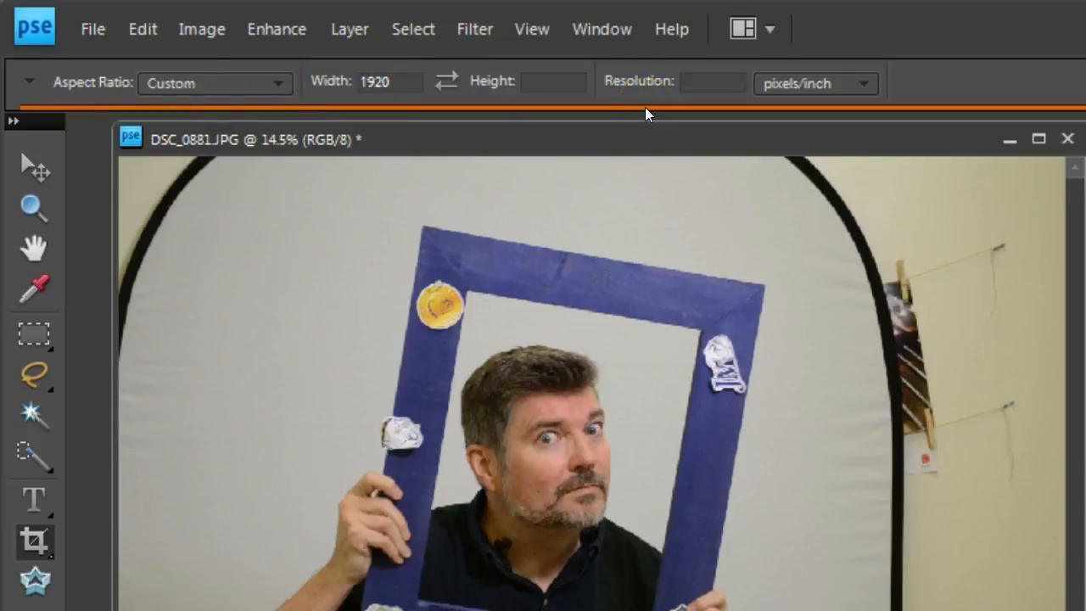
{"action": "left_click", "coordinate": [560, 85]}
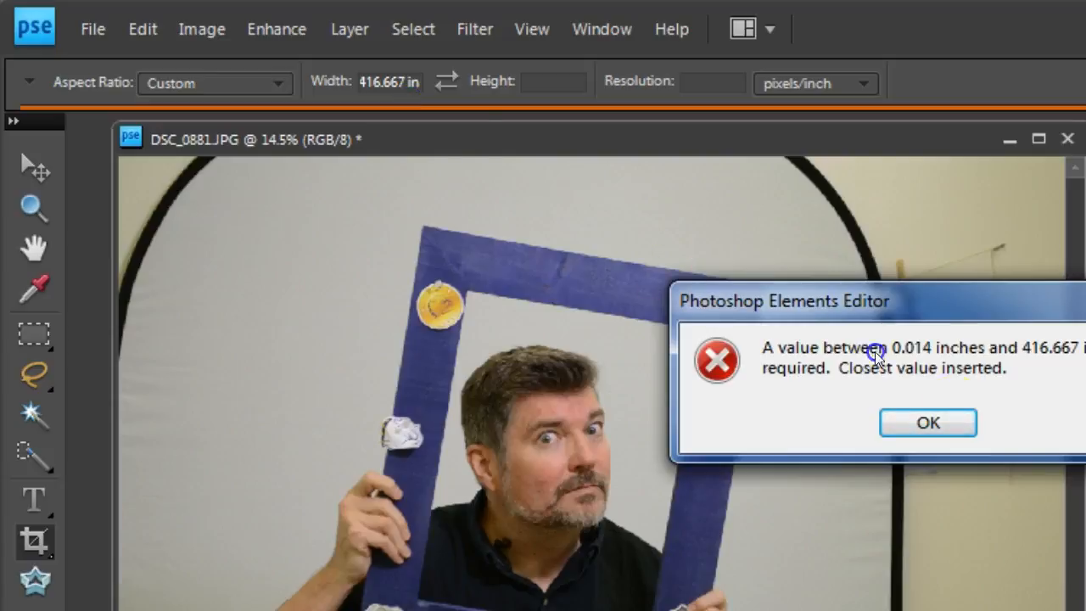
{"action": "left_click", "coordinate": [957, 431]}
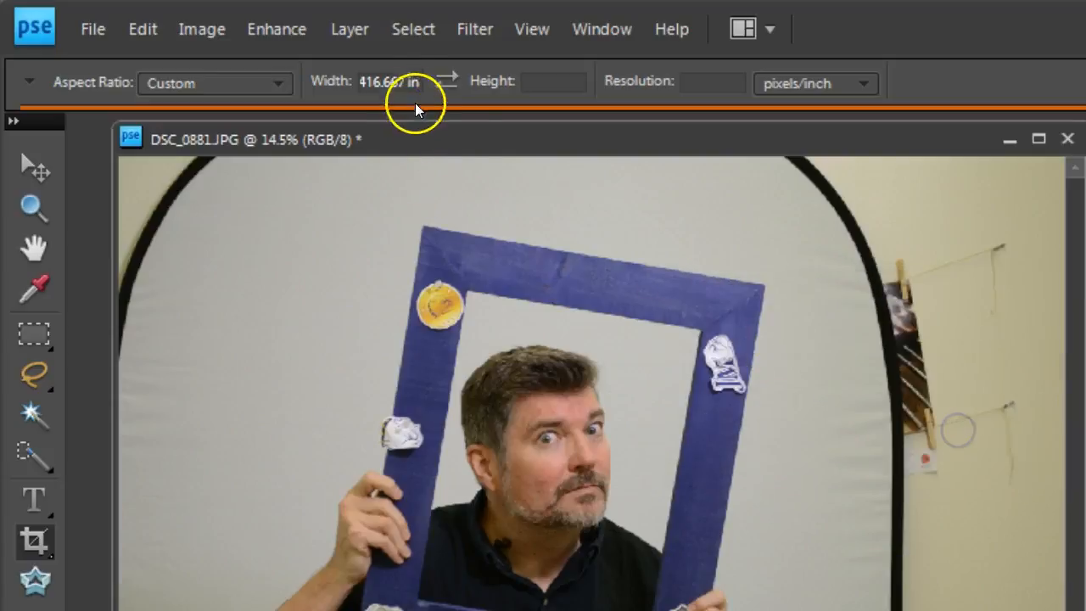
Set the crop size to 1920 px wide by 1080 px high at a resolution of 72 pixels/inch.
{"action": "left_click", "coordinate": [370, 82]}
{"action": "double_click", "coordinate": [373, 81]}
{"action": "type", "text": "1920"}
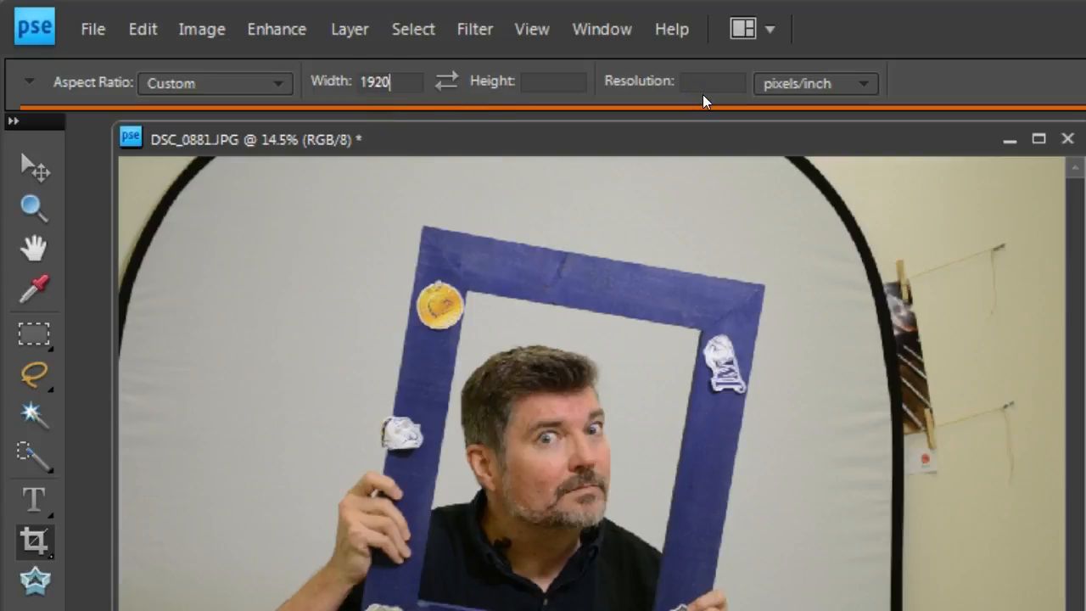
{"action": "left_click", "coordinate": [574, 83]}
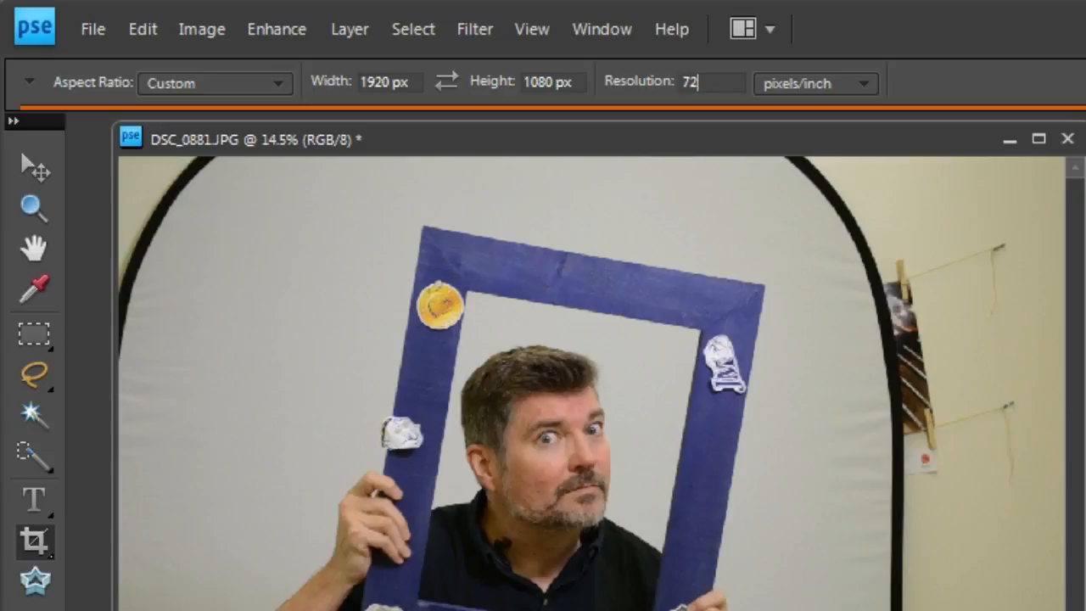
{"action": "key", "text": "Tab"}
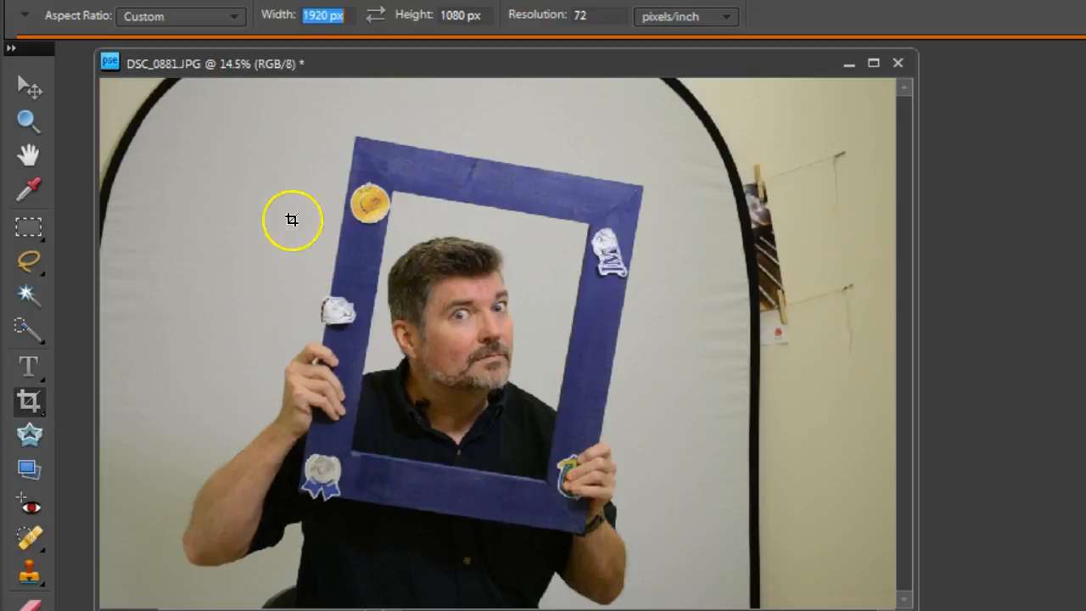
Crop the photo to a landscape area around the man's face and most of the blue frame he holds.
{"action": "left_click_drag", "start_coordinate": [244, 204], "coordinate": [775, 587]}
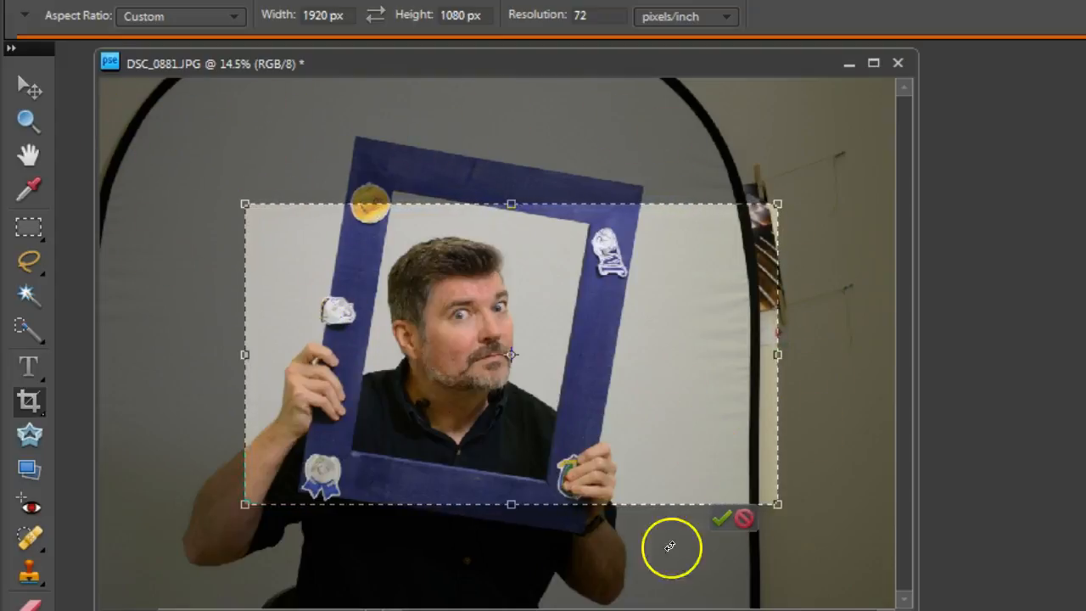
{"action": "mouse_move", "coordinate": [687, 393]}
{"action": "left_mouse_down"}
{"action": "mouse_move", "coordinate": [701, 376]}
{"action": "mouse_move", "coordinate": [688, 376]}
{"action": "mouse_move", "coordinate": [688, 388]}
{"action": "mouse_move", "coordinate": [699, 385]}
{"action": "left_mouse_up"}
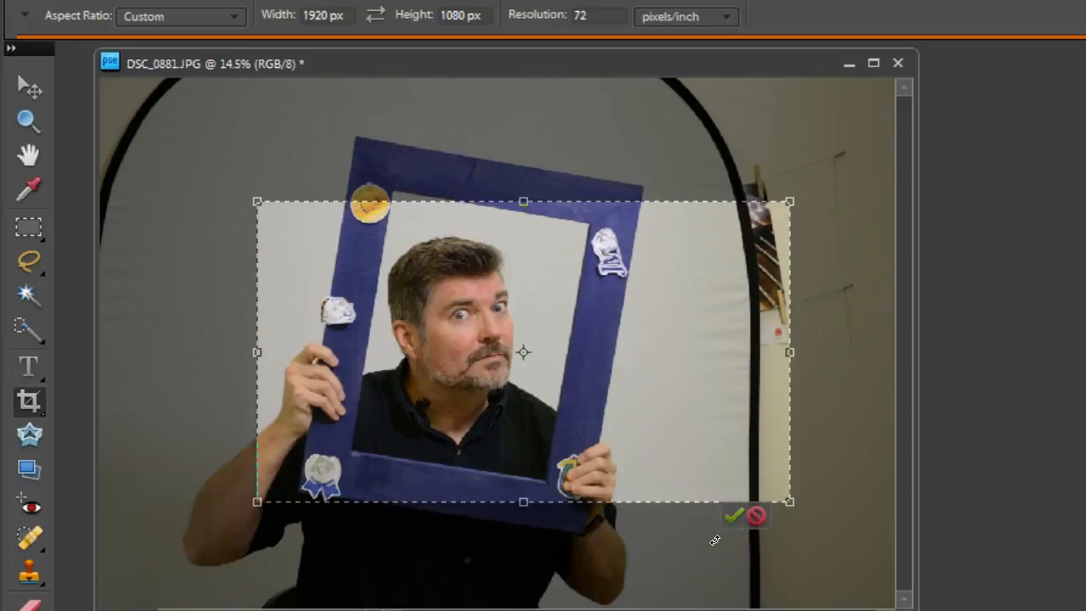
{"action": "left_click", "coordinate": [708, 471]}
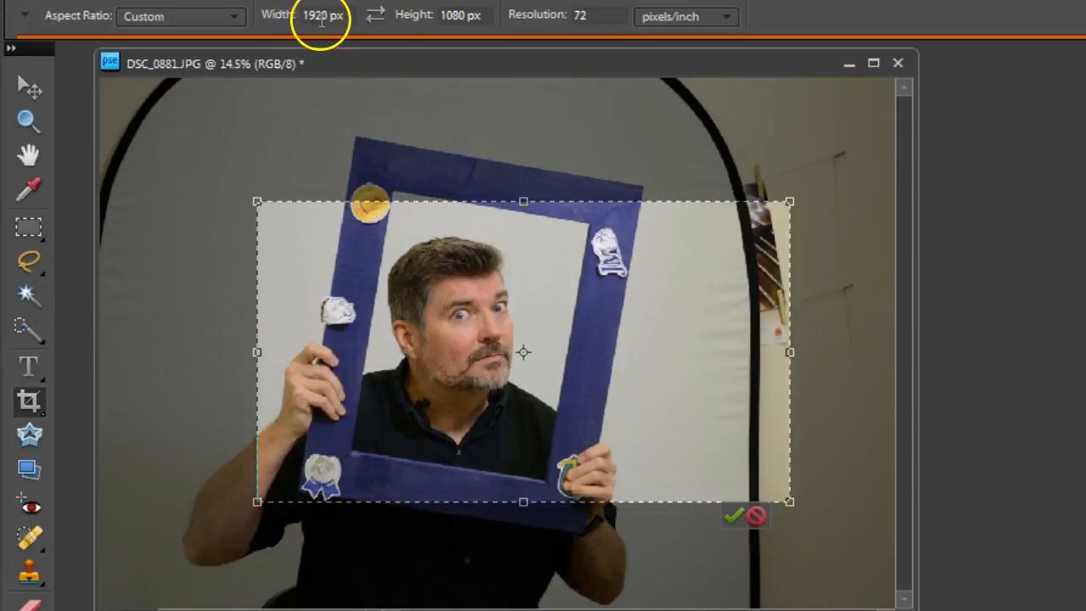
{"action": "left_click", "coordinate": [320, 230]}
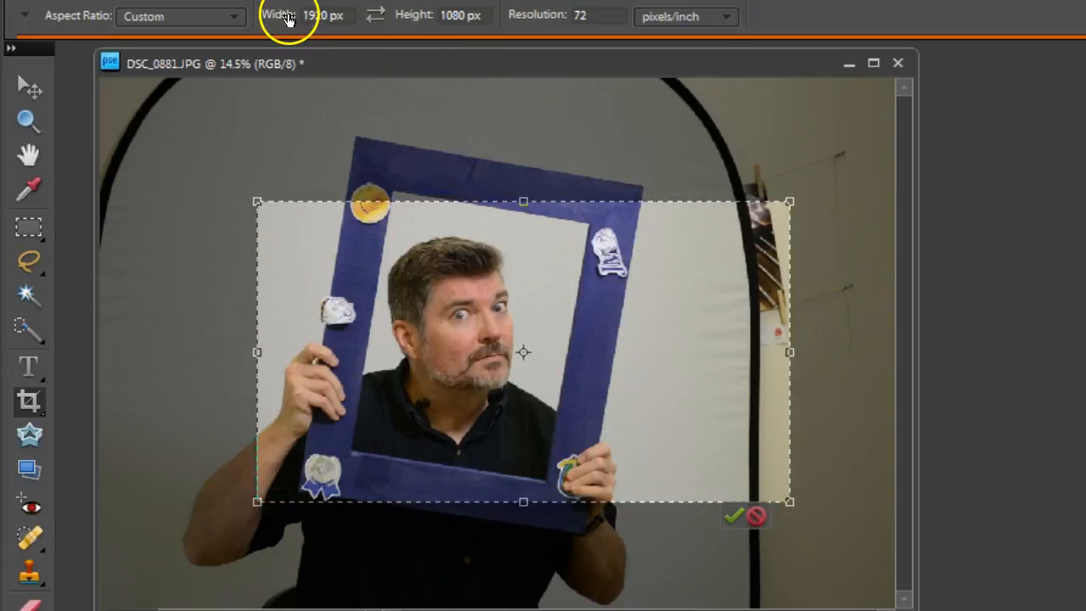
{"action": "left_click", "coordinate": [733, 518]}
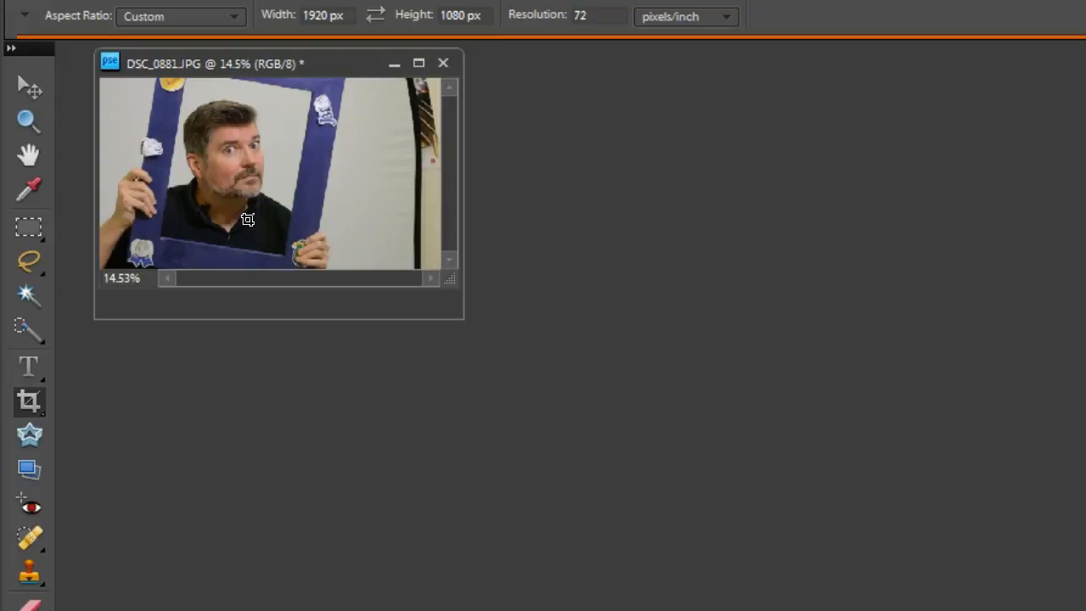
Fit the cropped photo to the screen and check its pixel dimensions in Image Size.
{"action": "double_click", "coordinate": [29, 153]}
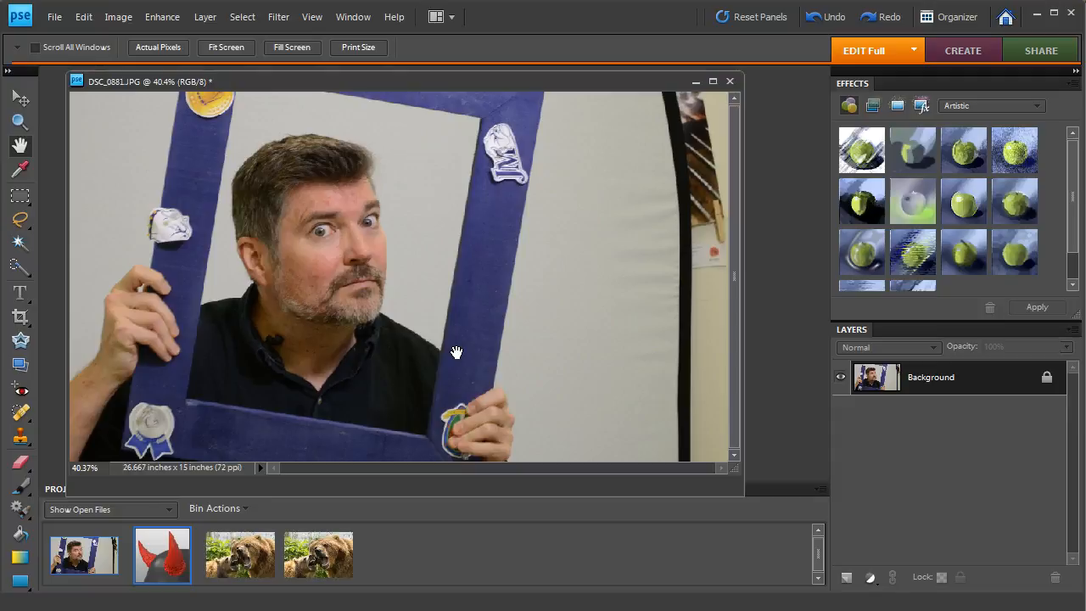
{"action": "left_click", "coordinate": [121, 20]}
{"action": "mouse_move", "coordinate": [149, 112]}
{"action": "left_click", "coordinate": [352, 112]}
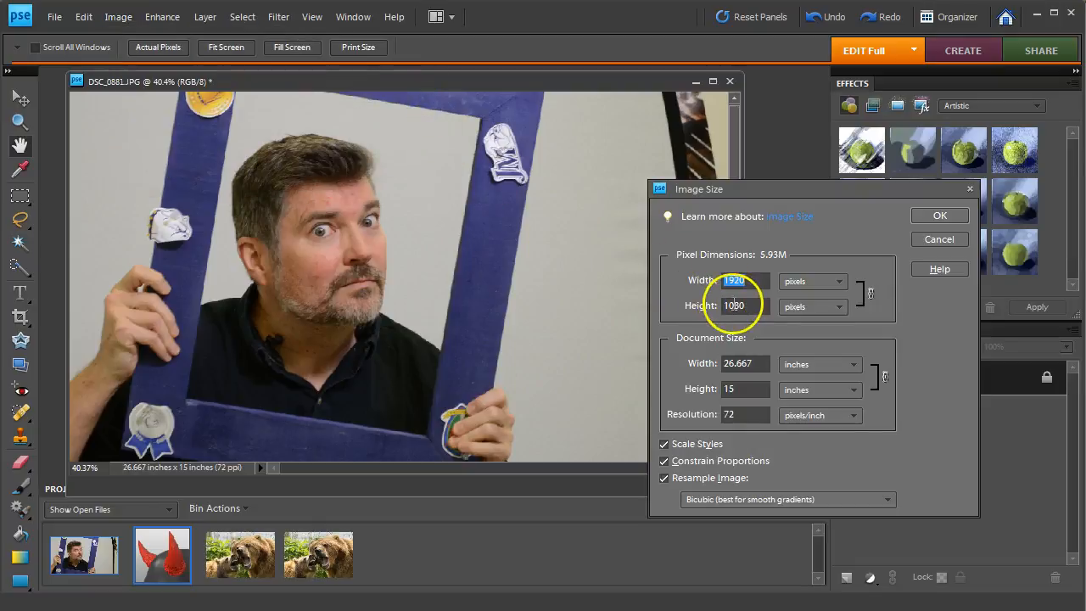
{"action": "left_click", "coordinate": [742, 281]}
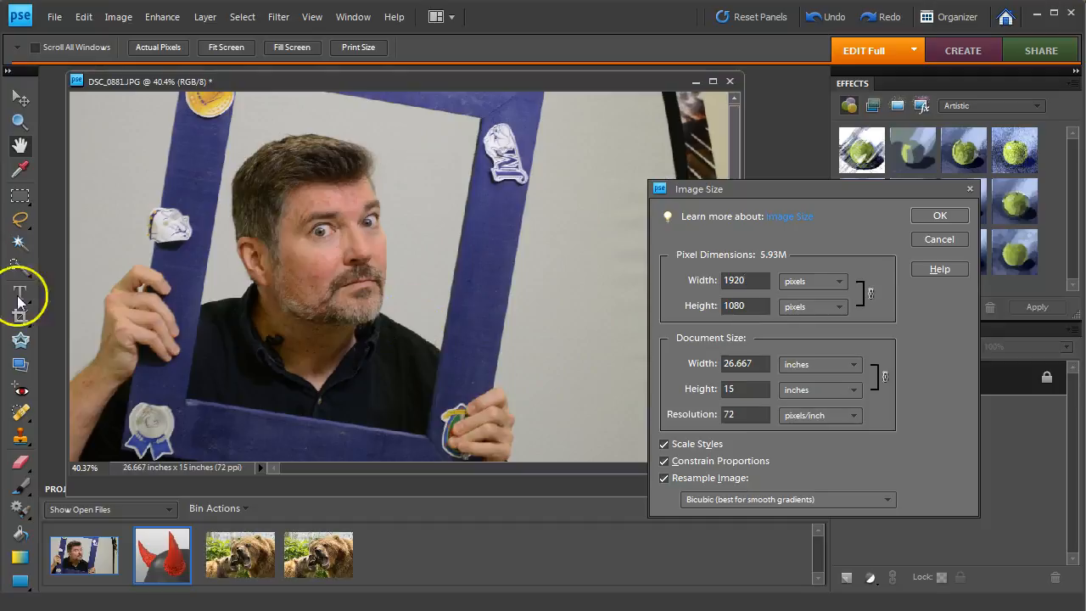
{"action": "left_click", "coordinate": [941, 216]}
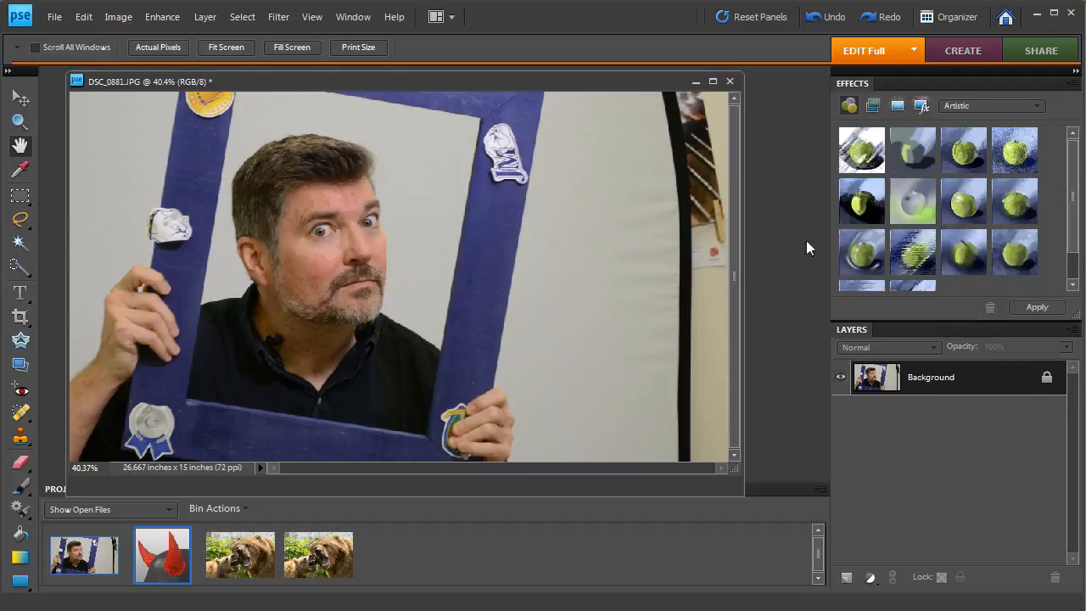